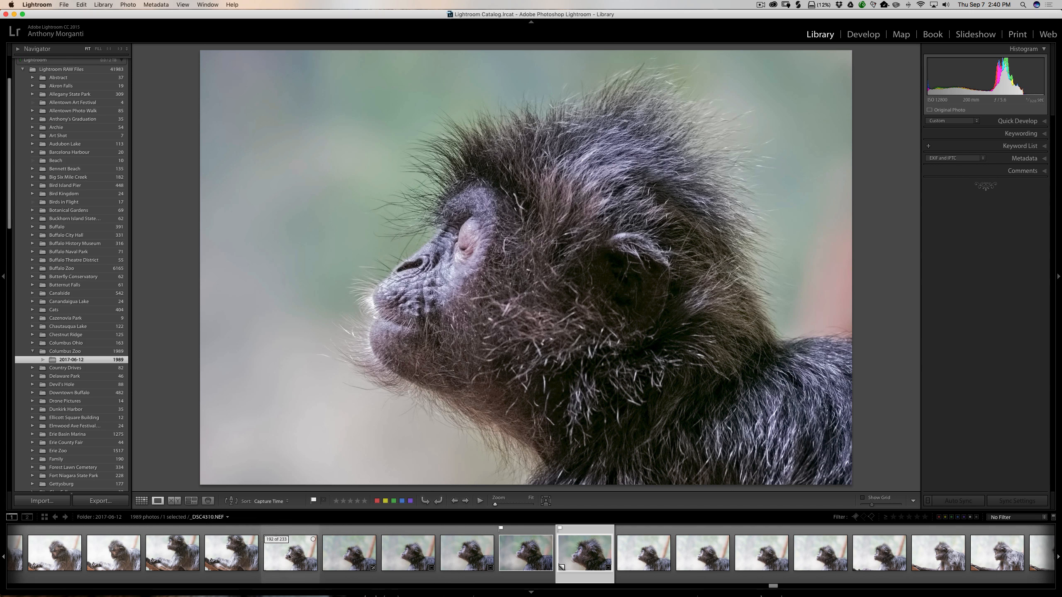
Step: Step from _DSC4308.NEF through the monkey photos to the edited close-up's Copy 1 virtual copy
{"action": "left_click", "coordinate": [242, 558]}
{"action": "left_click", "coordinate": [271, 558]}
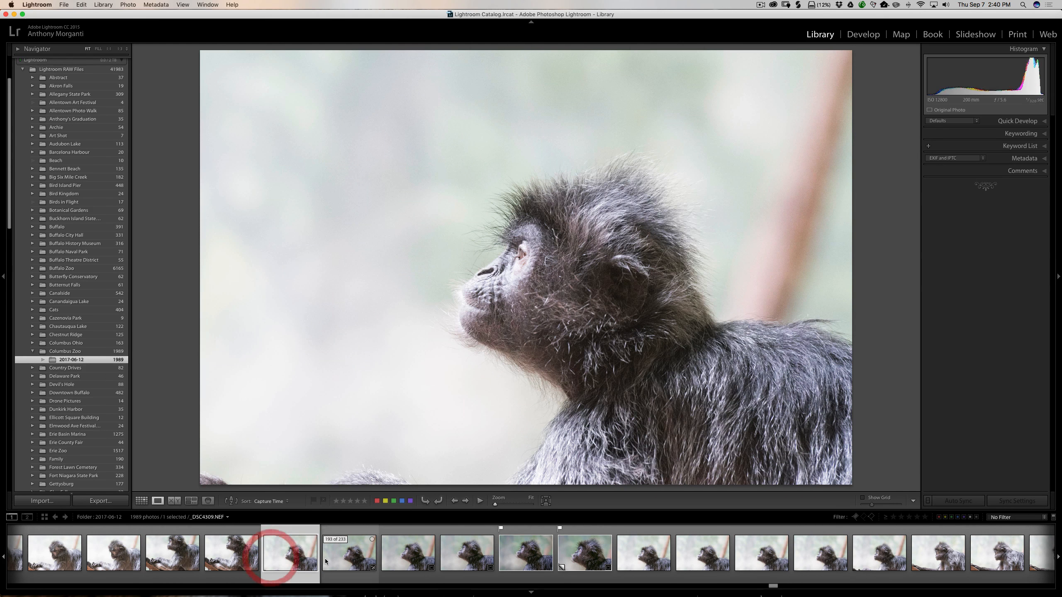
{"action": "left_click", "coordinate": [325, 558]}
{"action": "left_click", "coordinate": [371, 559]}
{"action": "left_click", "coordinate": [403, 559]}
{"action": "left_click", "coordinate": [447, 558]}
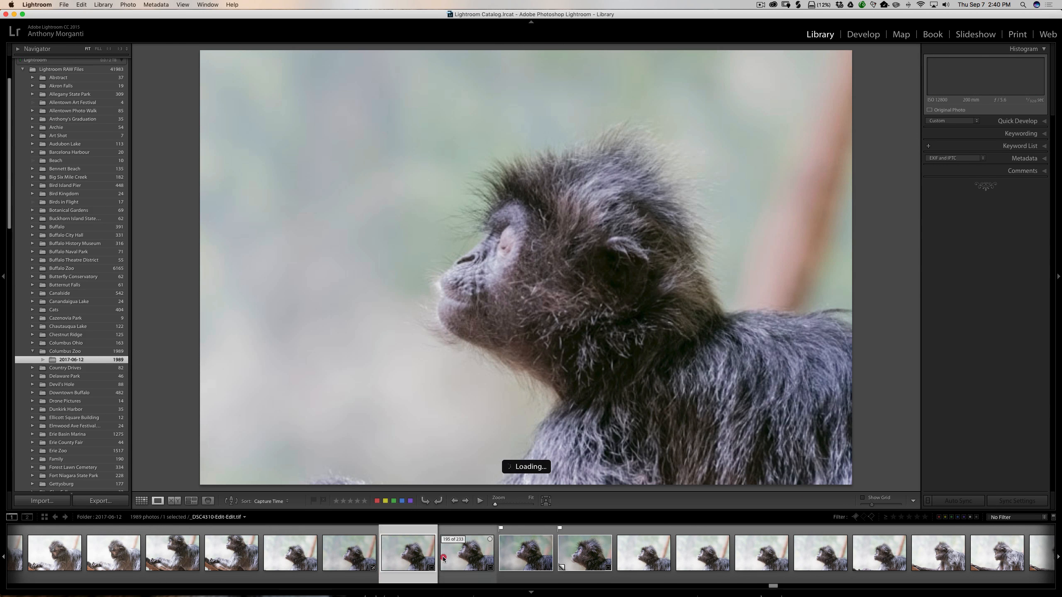
{"action": "left_click", "coordinate": [518, 558]}
{"action": "left_click", "coordinate": [585, 556]}
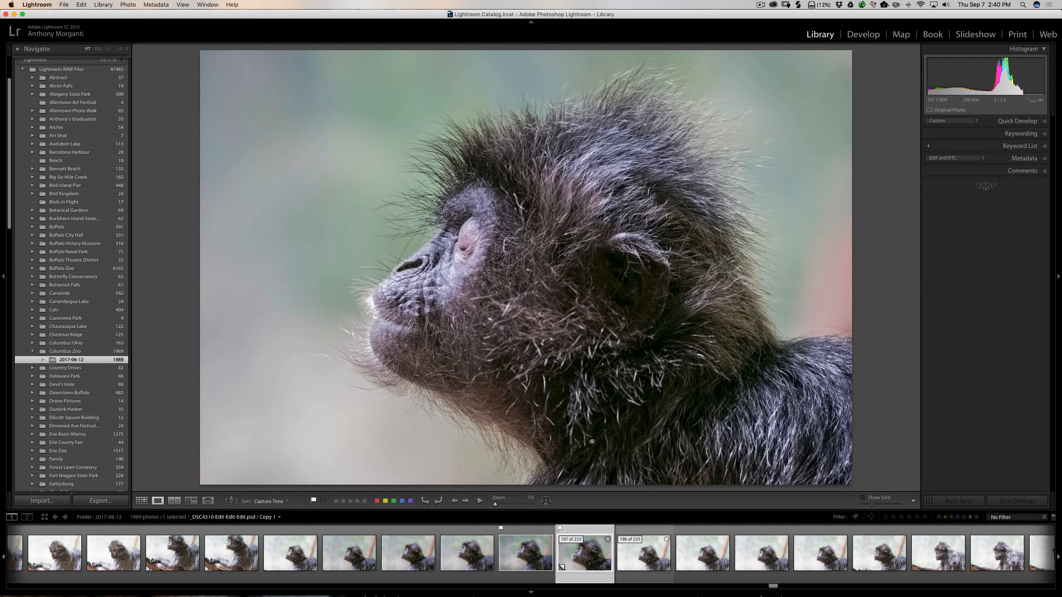
{"action": "scroll", "coordinate": [673, 576], "scroll_direction": "right", "scroll_amount": 12}
{"action": "scroll", "coordinate": [673, 577], "scroll_direction": "left", "scroll_amount": 10}
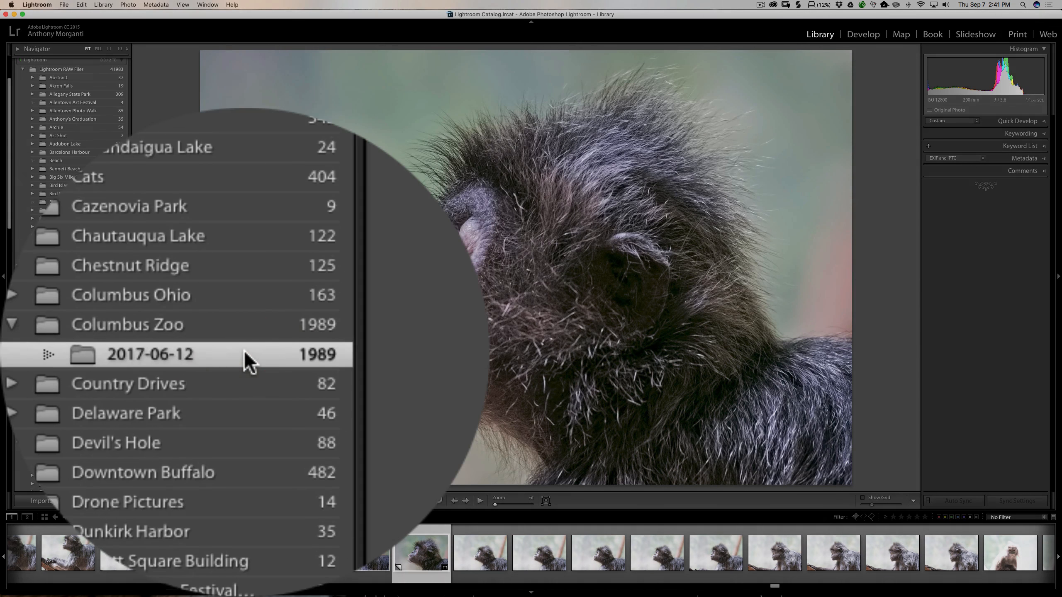
{"action": "left_click", "coordinate": [245, 352]}
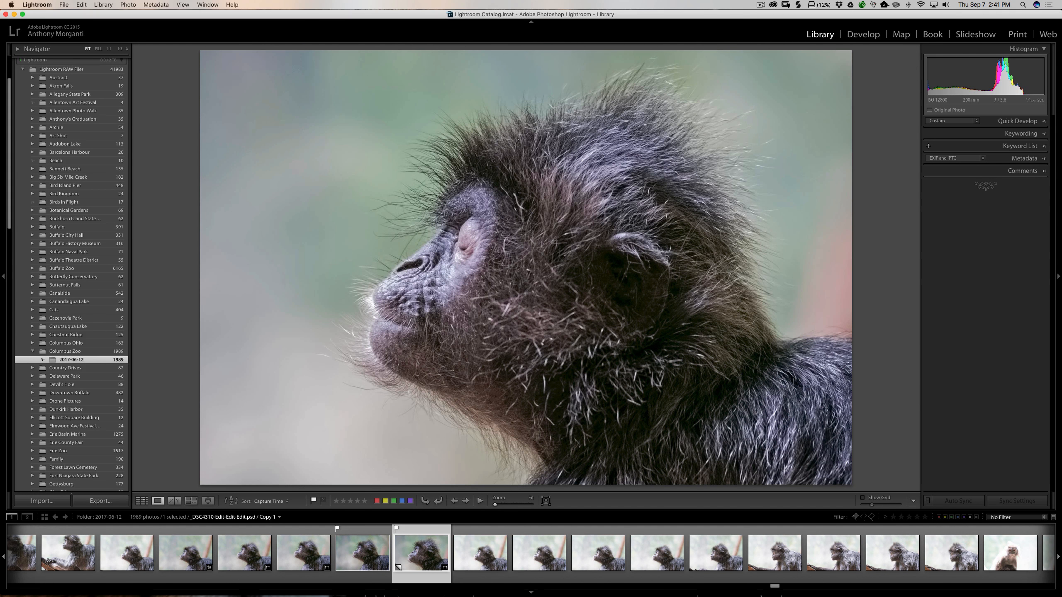
Step: Auto-stack the folder by capture time with 0:01:00 between stacks, giving 30 stacks
{"action": "right_click", "coordinate": [518, 272]}
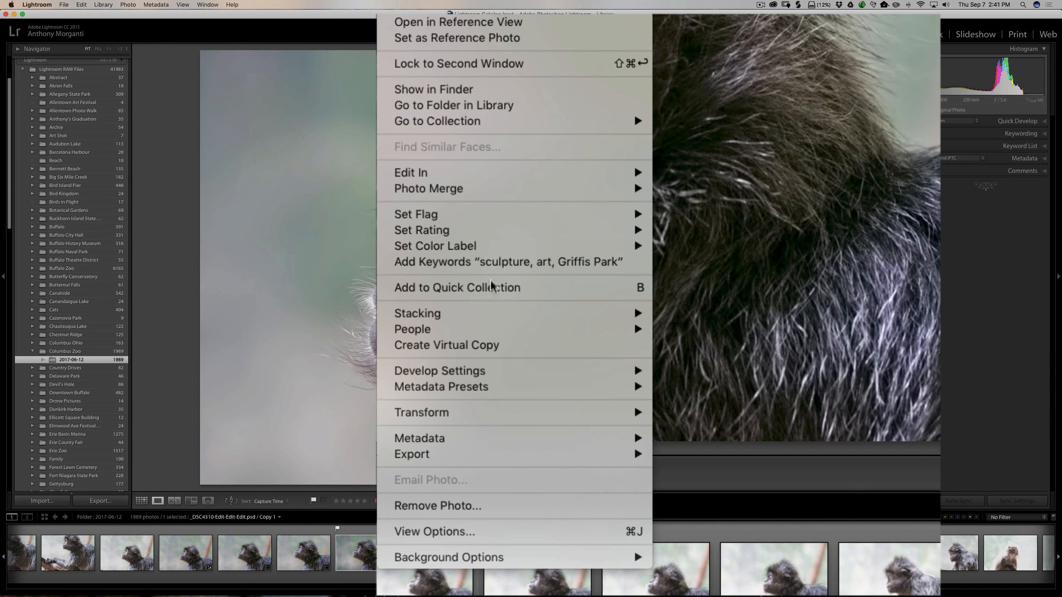
{"action": "mouse_move", "coordinate": [500, 308]}
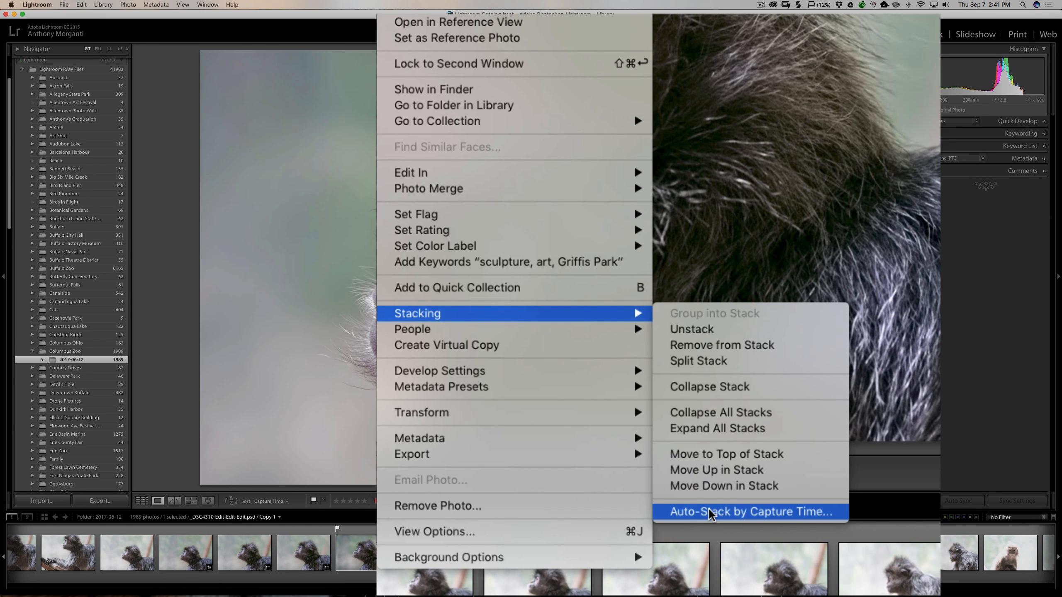
{"action": "left_click", "coordinate": [736, 513]}
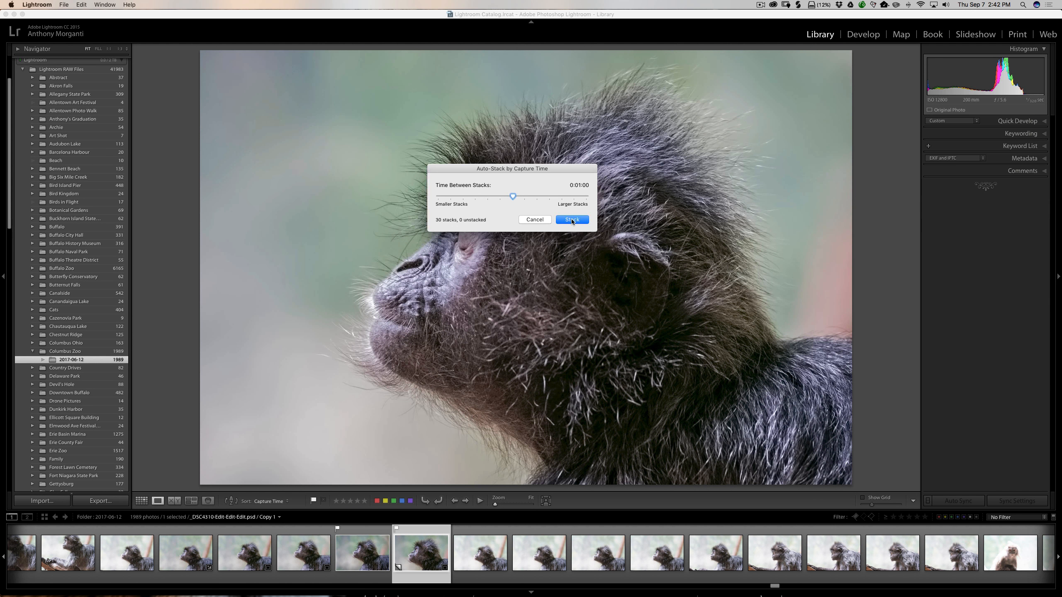
{"action": "left_click", "coordinate": [572, 220]}
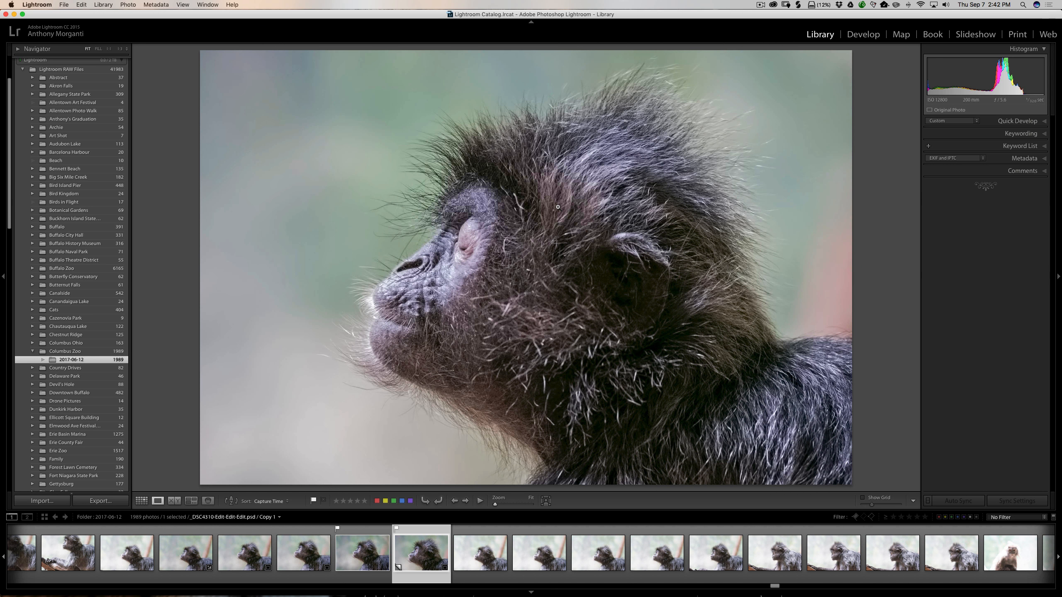
Step: Collapse all stacks so the folder shows 30 of 1989 photos
{"action": "right_click", "coordinate": [558, 207]}
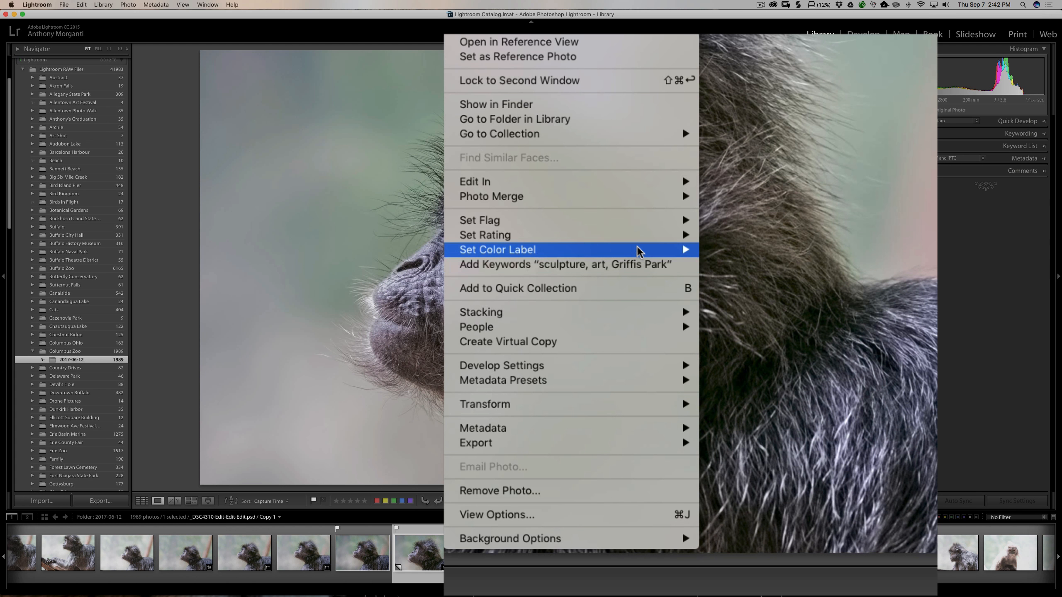
{"action": "mouse_move", "coordinate": [637, 251]}
{"action": "mouse_move", "coordinate": [654, 313]}
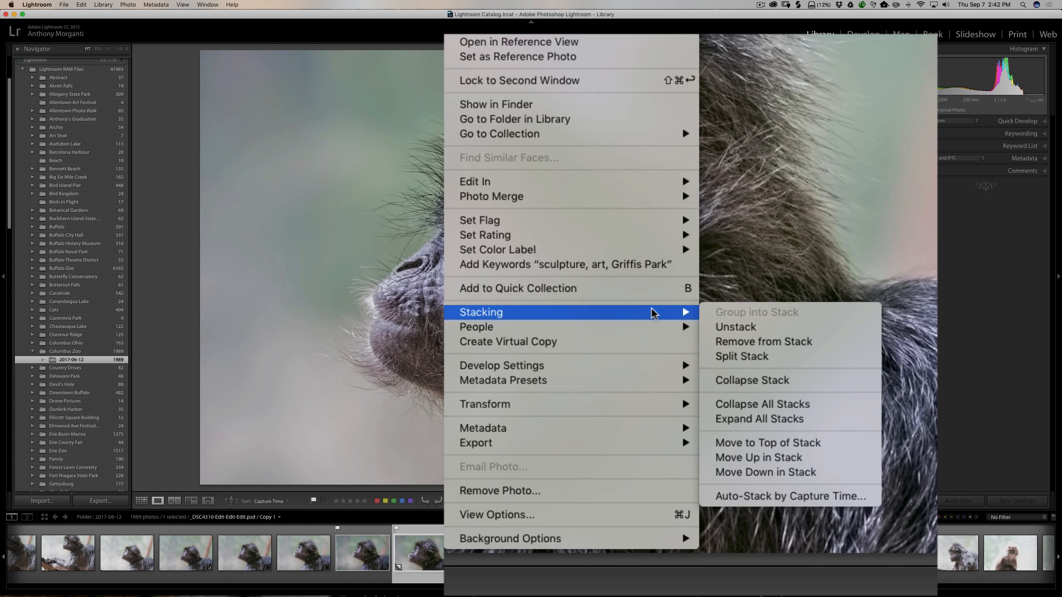
{"action": "left_click", "coordinate": [750, 404]}
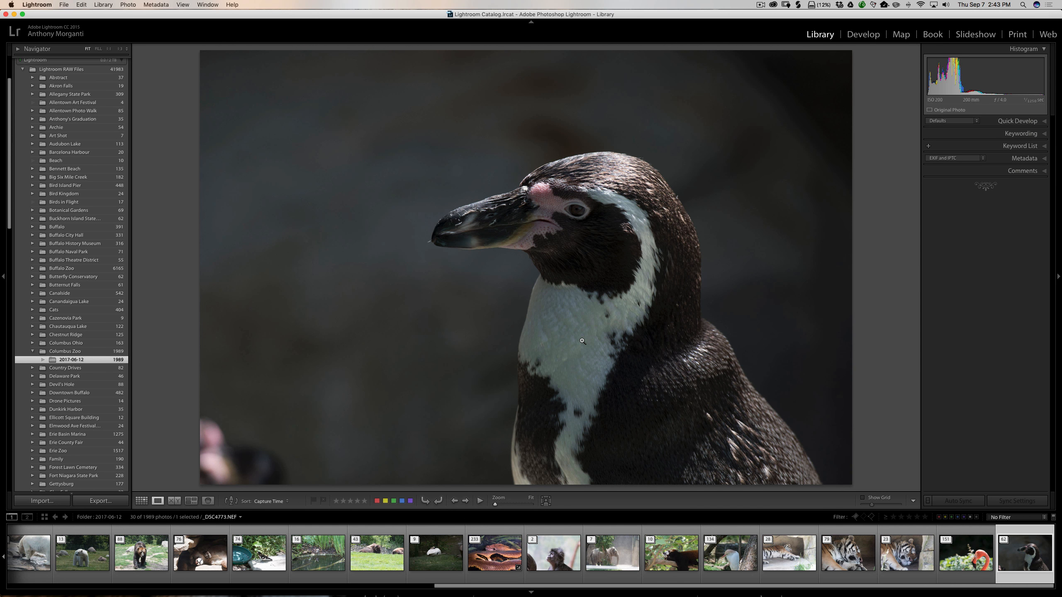
{"action": "left_click", "coordinate": [131, 551]}
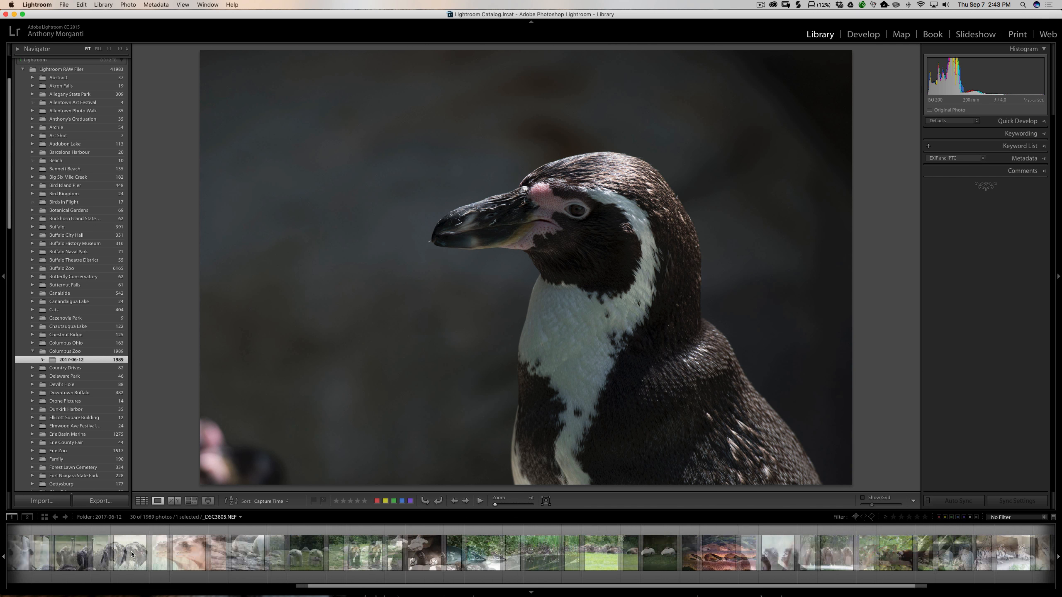
{"action": "scroll", "coordinate": [131, 552], "scroll_direction": "left", "scroll_amount": 5}
{"action": "scroll", "coordinate": [131, 553], "scroll_direction": "right", "scroll_amount": 3}
{"action": "scroll", "coordinate": [134, 554], "scroll_direction": "left", "scroll_amount": 3}
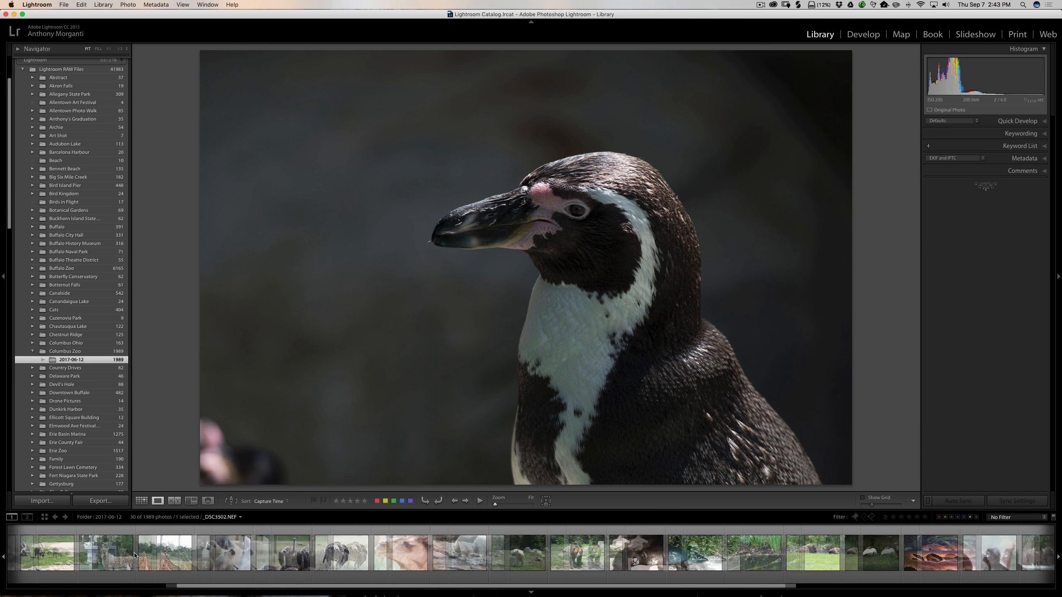
{"action": "scroll", "coordinate": [135, 555], "scroll_direction": "left", "scroll_amount": 5}
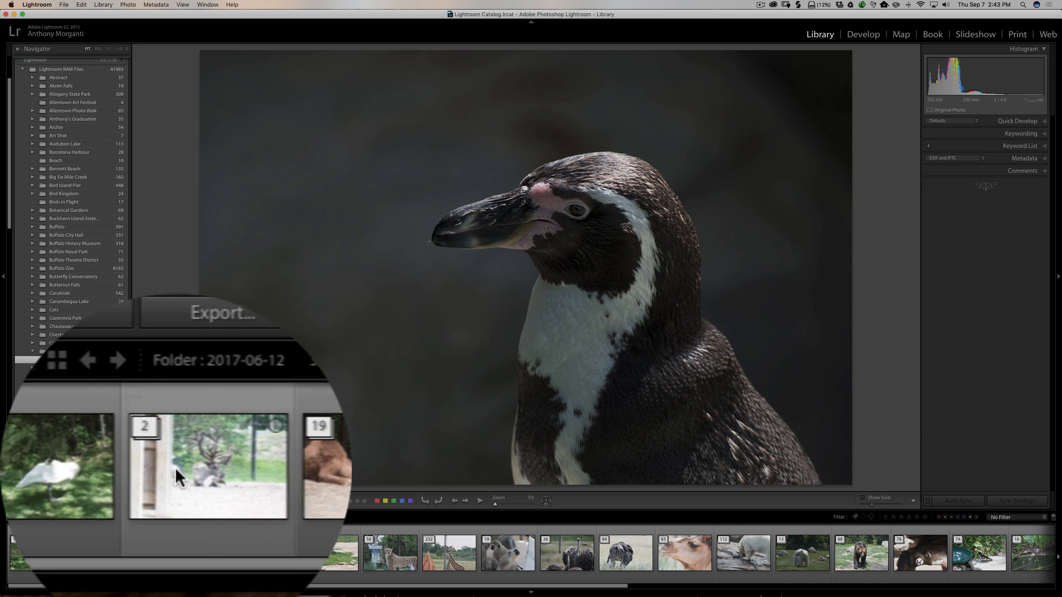
{"action": "scroll", "coordinate": [519, 548], "scroll_direction": "right", "scroll_amount": 10}
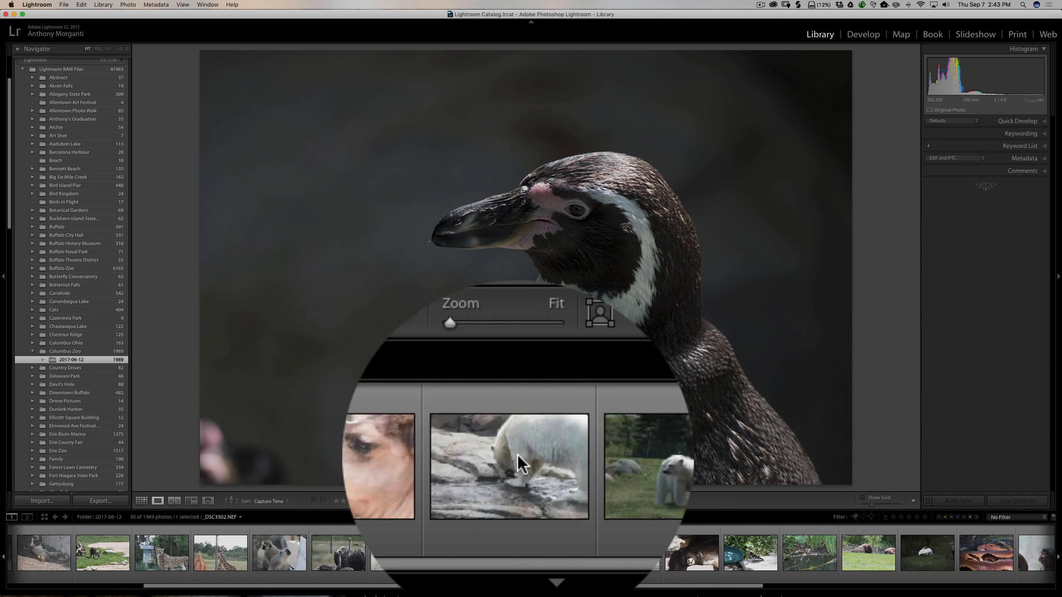
{"action": "scroll", "coordinate": [518, 550], "scroll_direction": "right", "scroll_amount": 5}
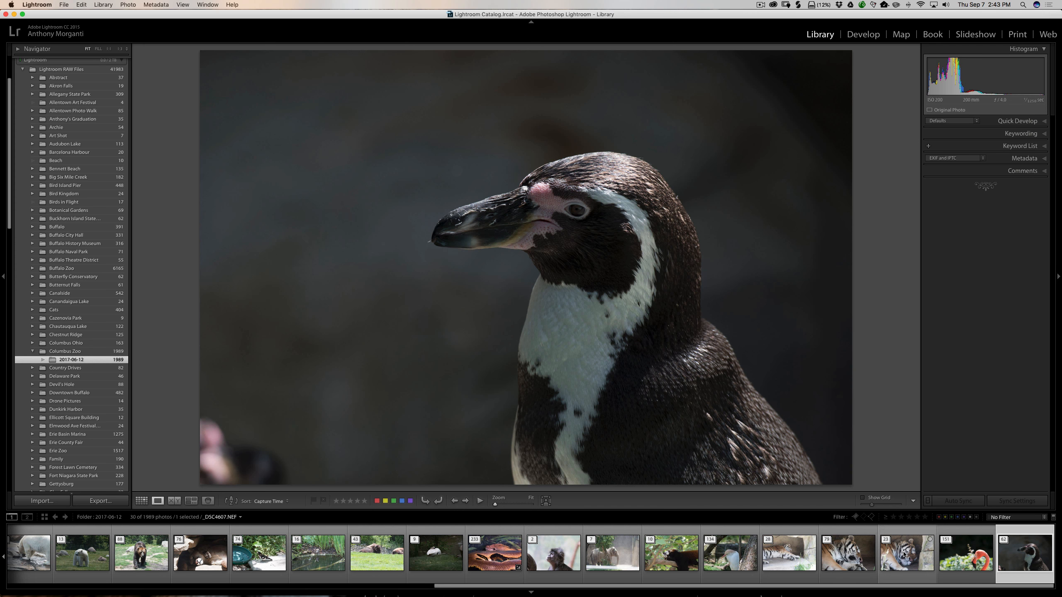
{"action": "scroll", "coordinate": [857, 556], "scroll_direction": "left", "scroll_amount": 10}
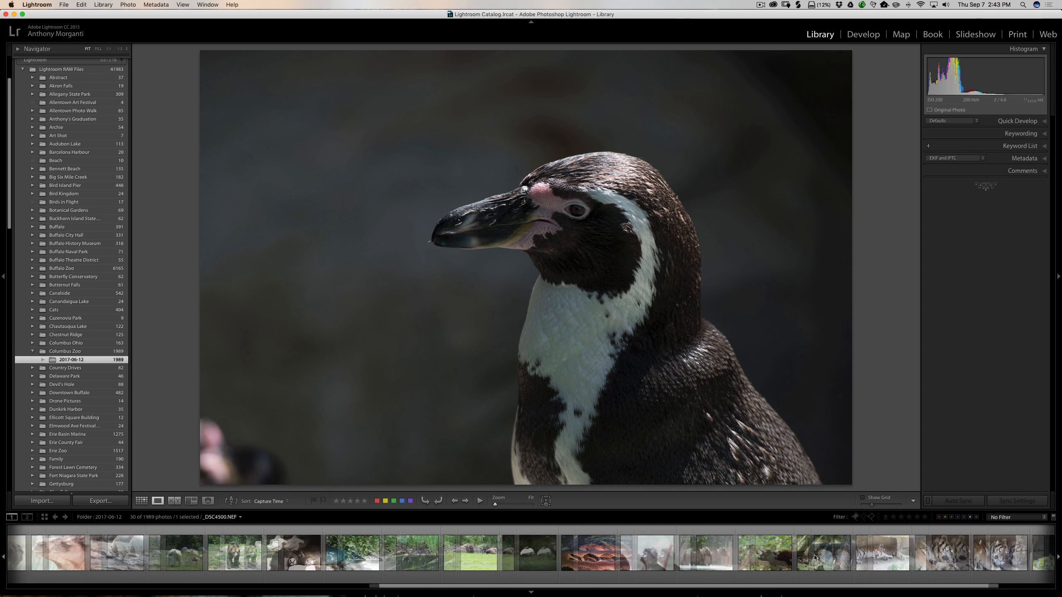
{"action": "scroll", "coordinate": [814, 557], "scroll_direction": "right", "scroll_amount": 10}
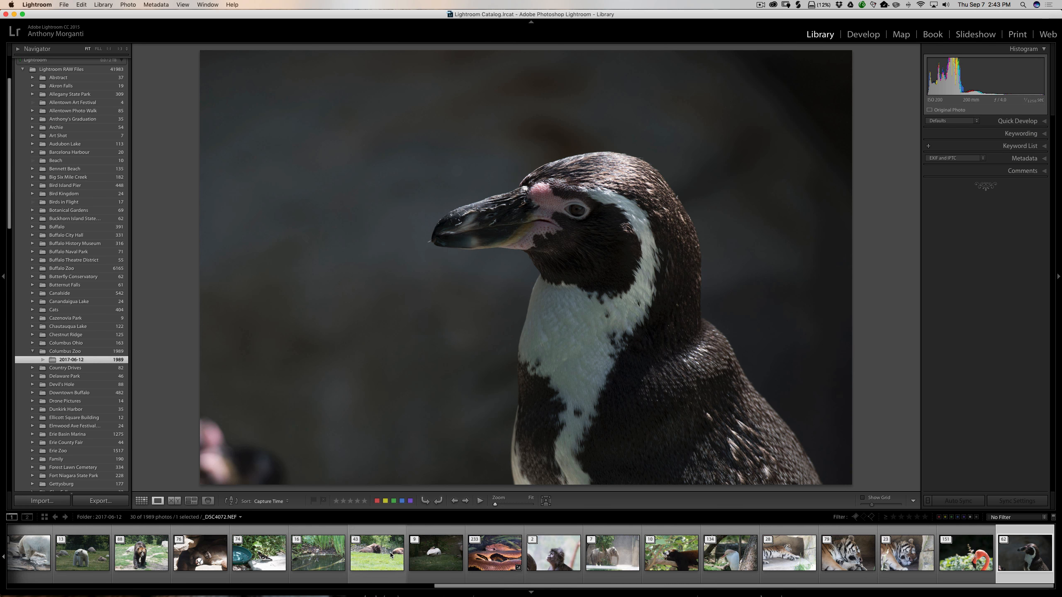
{"action": "scroll", "coordinate": [390, 557], "scroll_direction": "left", "scroll_amount": 5}
{"action": "scroll", "coordinate": [390, 557], "scroll_direction": "left", "scroll_amount": 2}
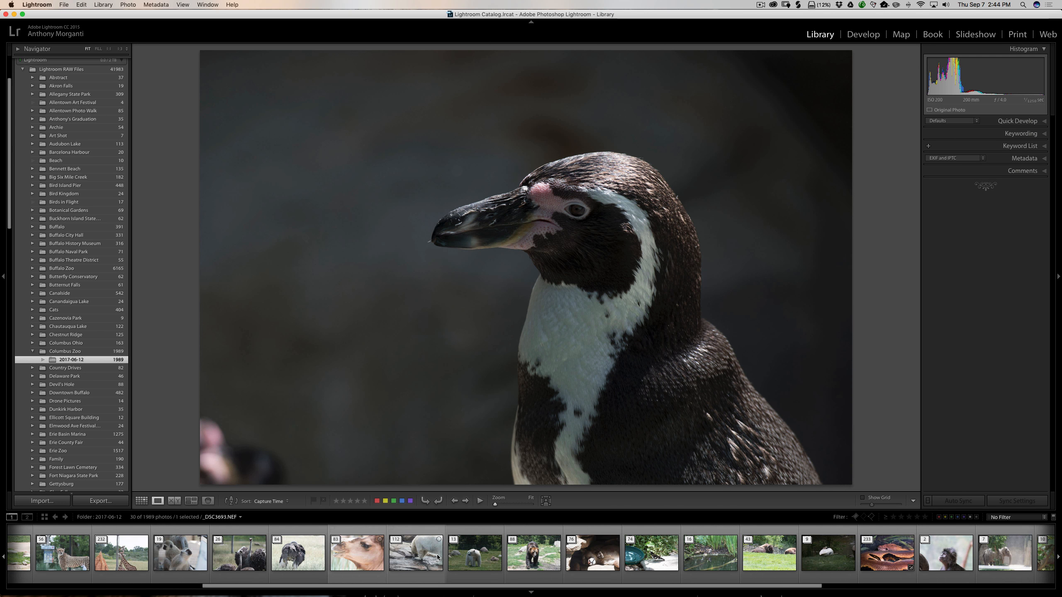
{"action": "scroll", "coordinate": [438, 556], "scroll_direction": "left", "scroll_amount": 3}
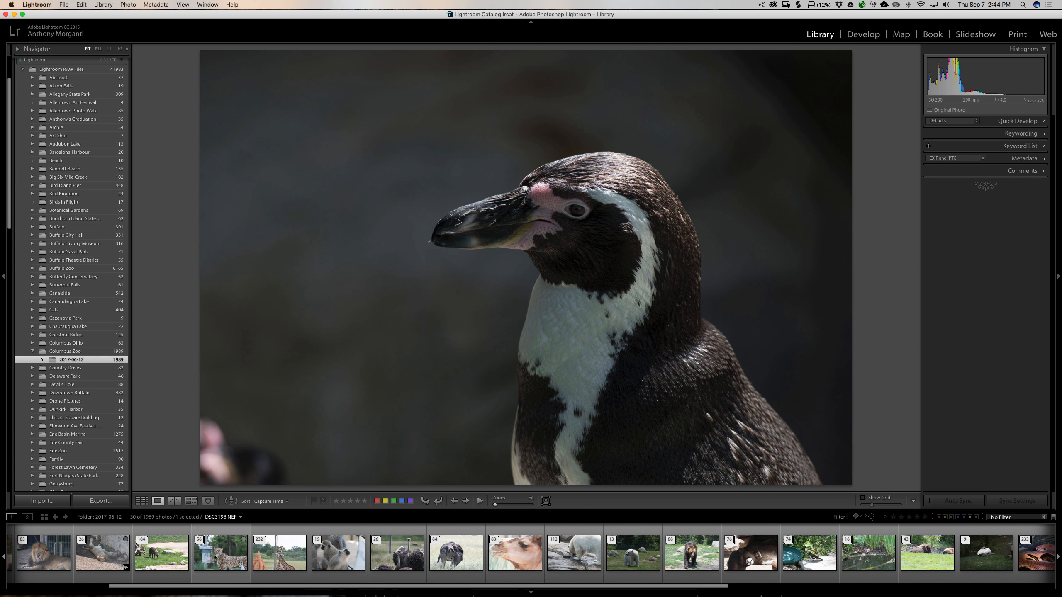
Step: Expand the 56-photo cheetah stack, view photo 13 of 56, then collapse it to _DSC3198.NEF
{"action": "left_click", "coordinate": [217, 558]}
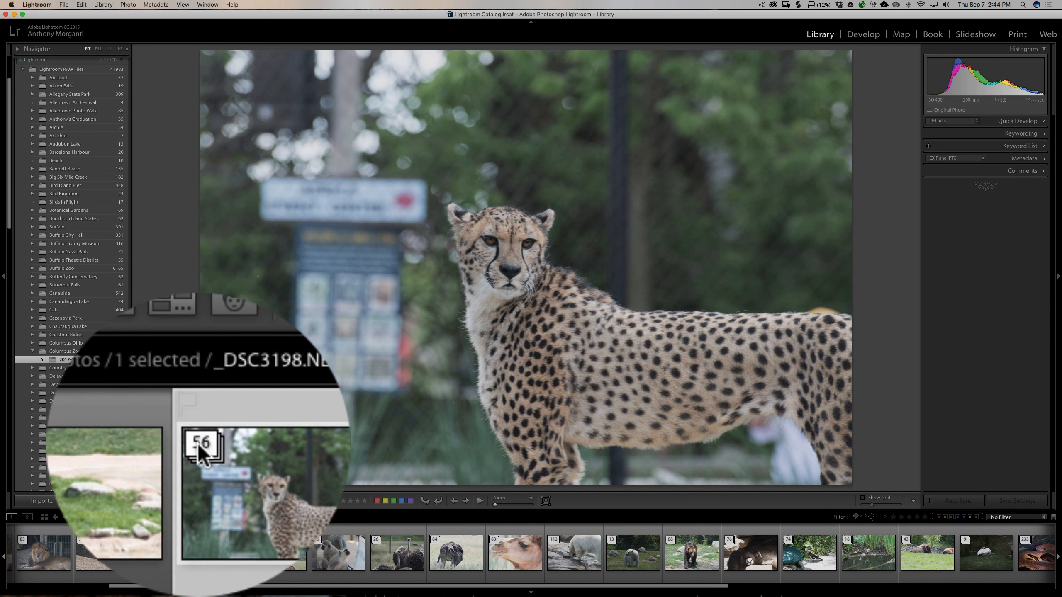
{"action": "left_click", "coordinate": [197, 442]}
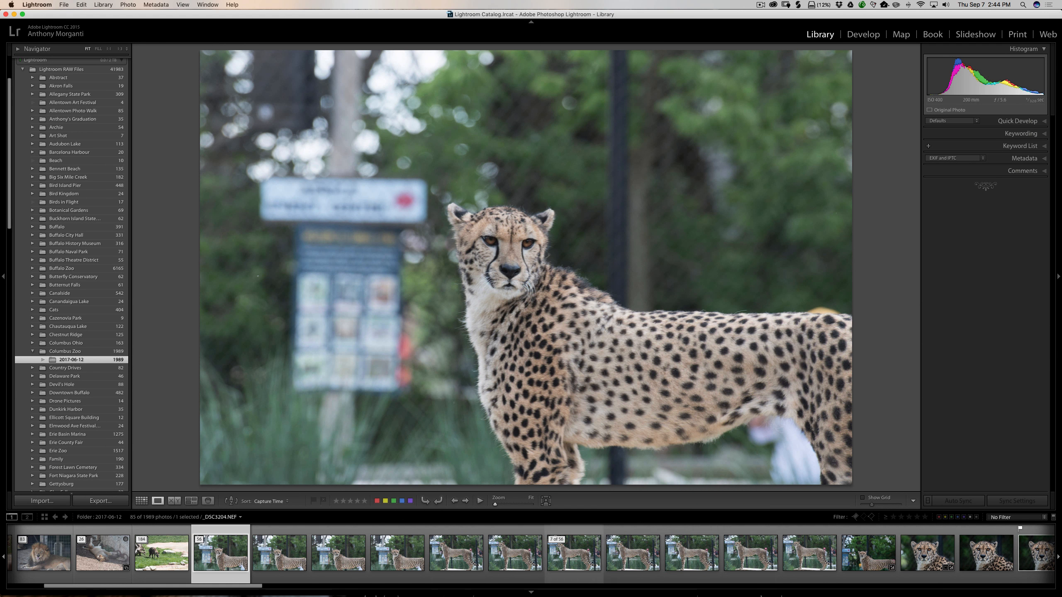
{"action": "left_click", "coordinate": [928, 554]}
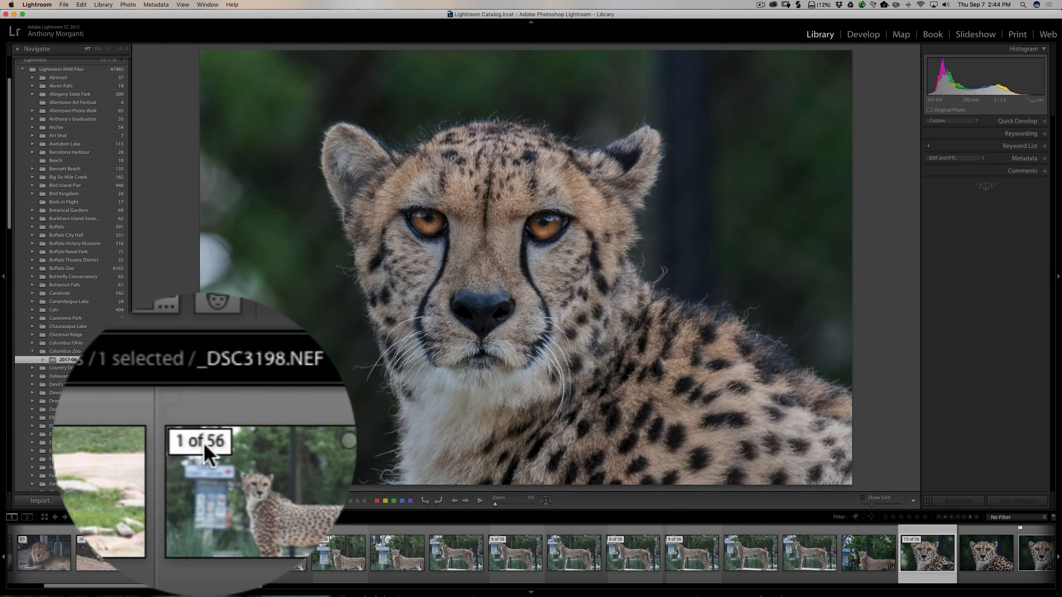
{"action": "left_click", "coordinate": [204, 541]}
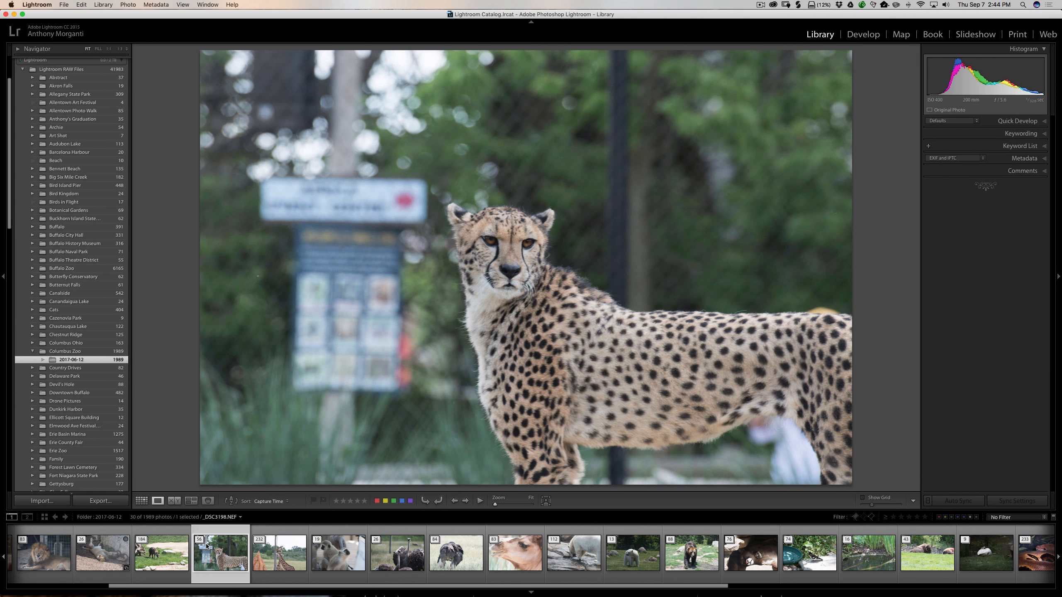
{"action": "right_click", "coordinate": [225, 552]}
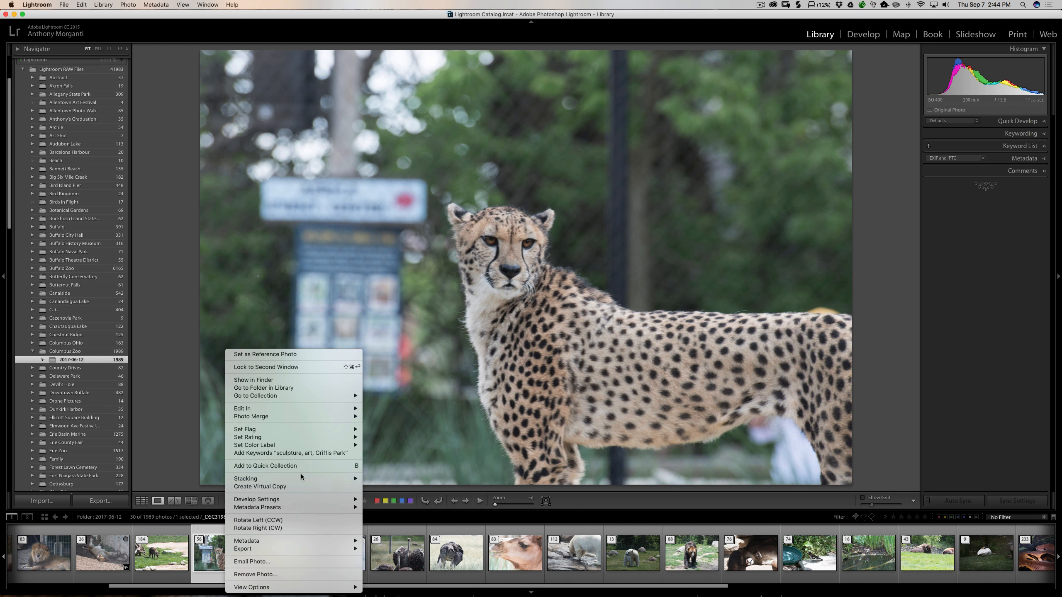
{"action": "mouse_move", "coordinate": [302, 482]}
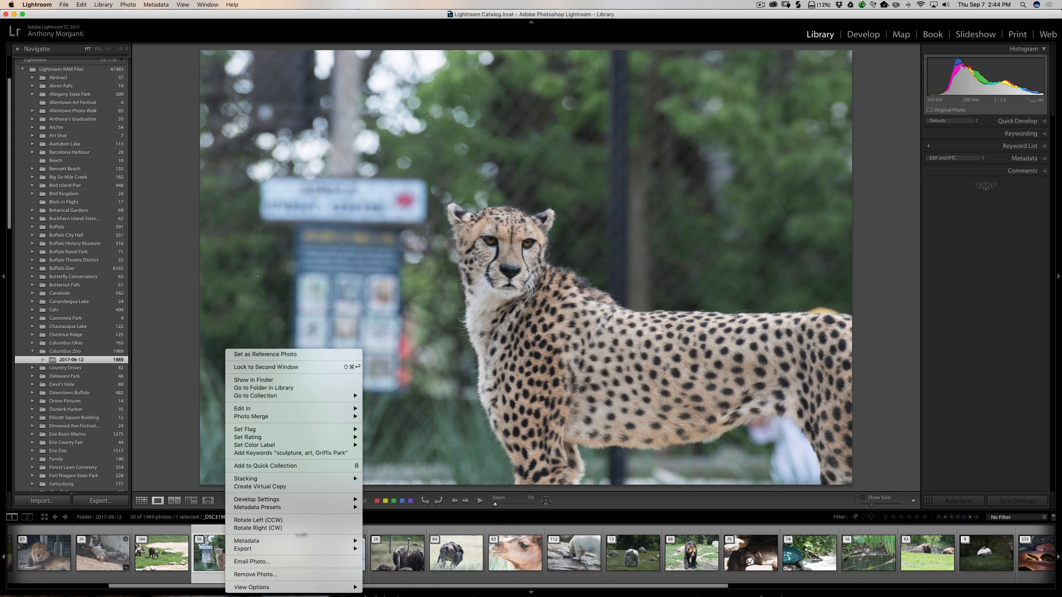
{"action": "mouse_move", "coordinate": [272, 549]}
{"action": "left_click", "coordinate": [223, 548]}
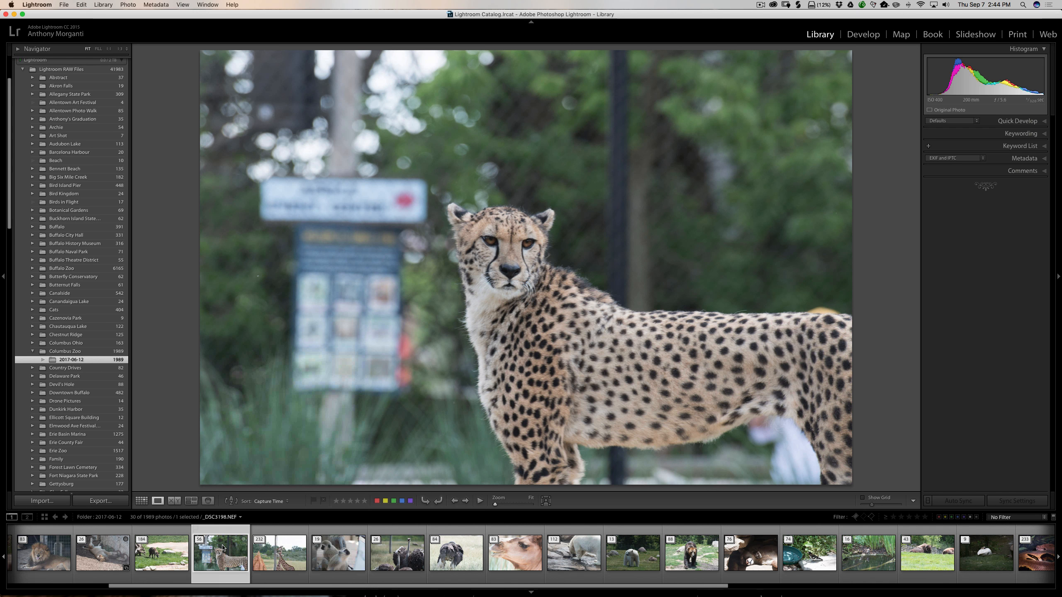